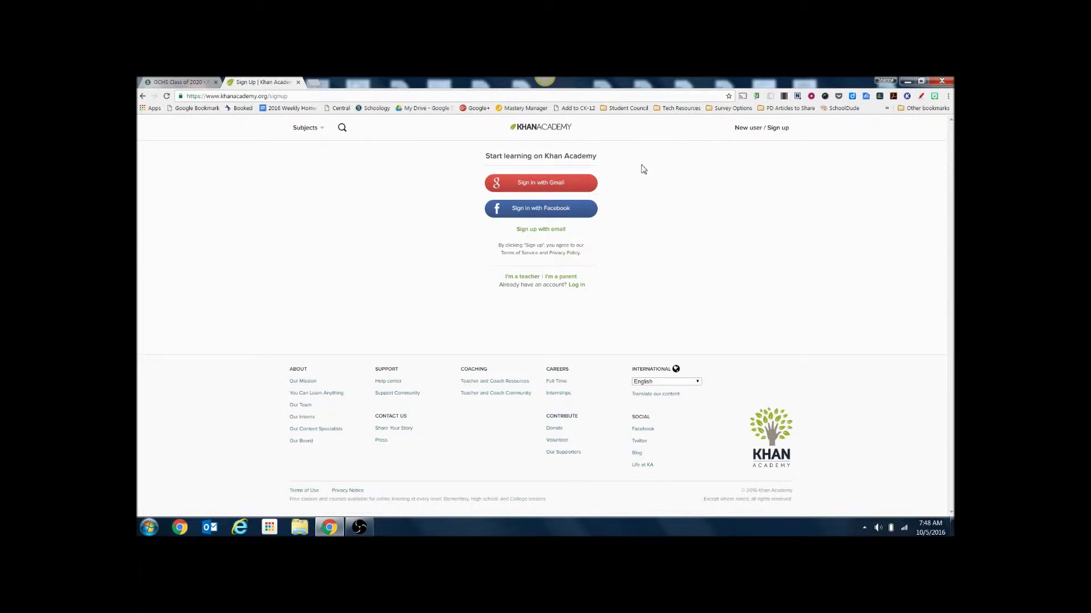
Sign in to Khan Academy with Google, allow access, and choose sending results from CollegeBoard.org.
left_click(587, 185)
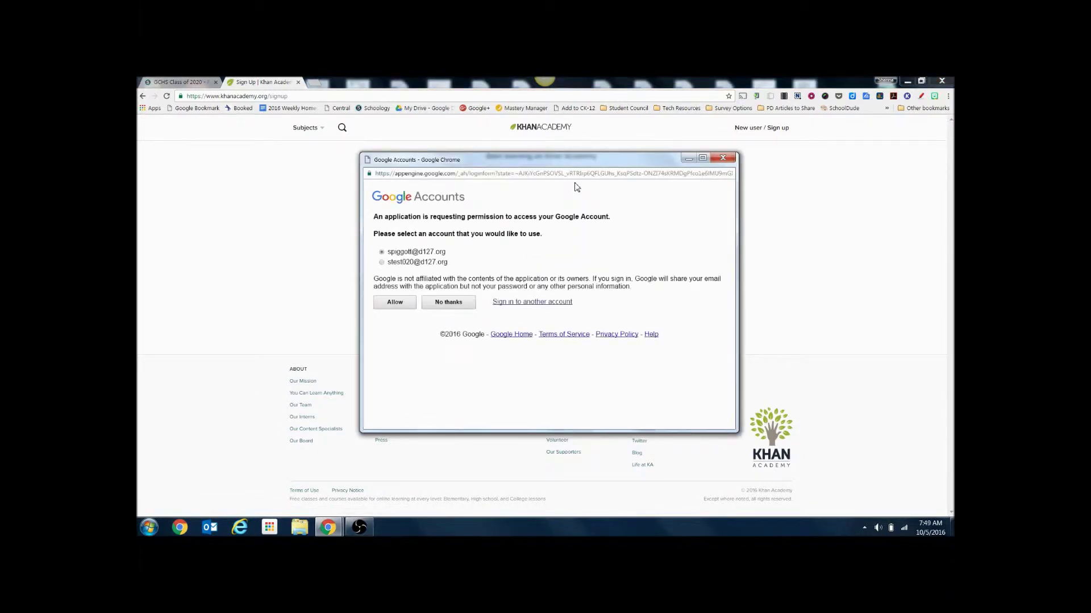
left_click(396, 303)
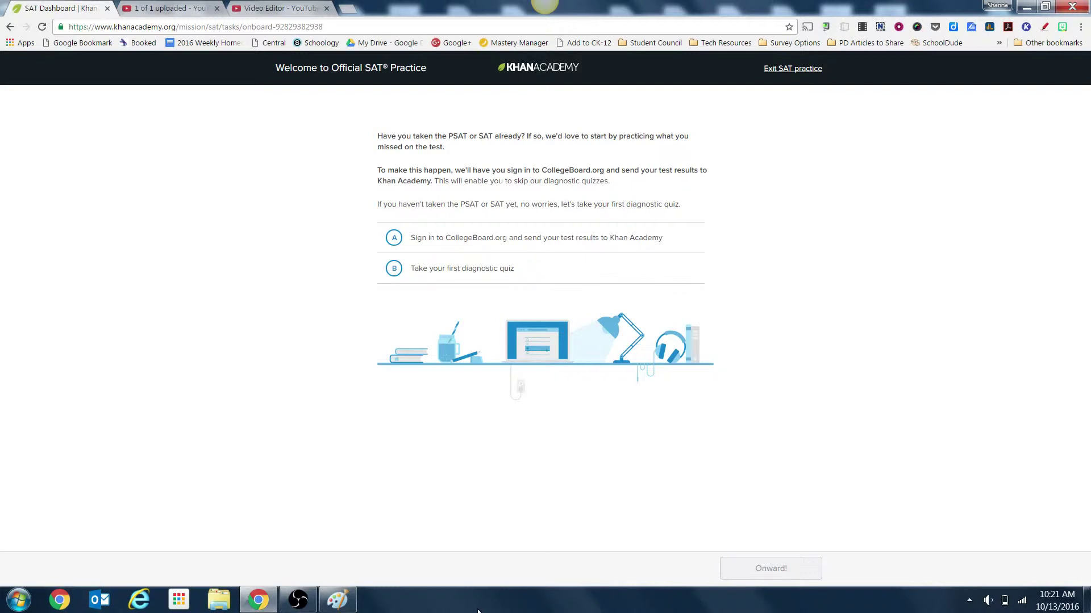
left_click(557, 246)
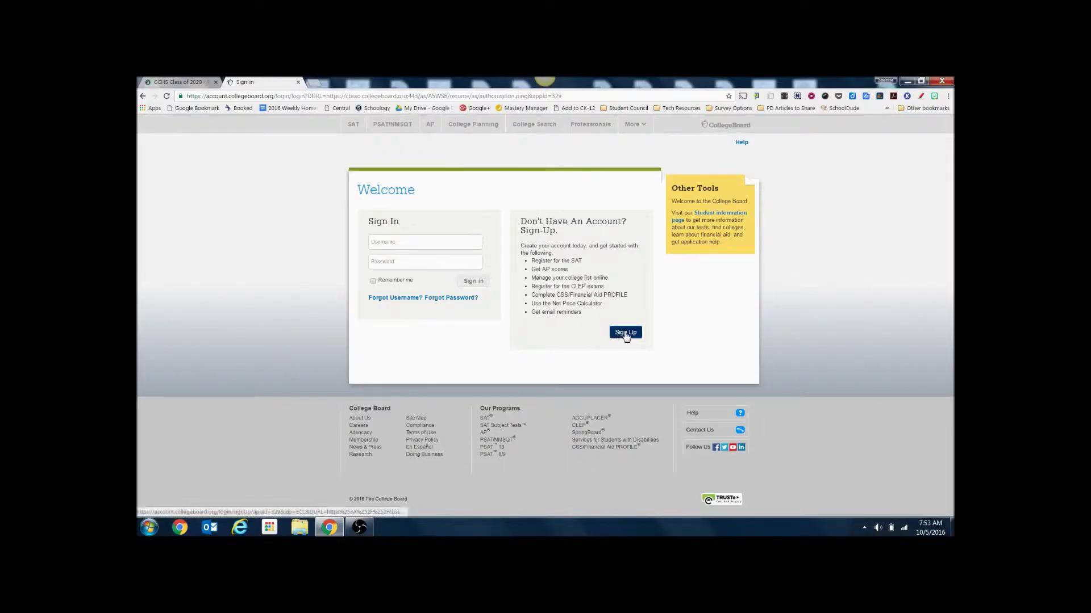
Start a new College Board account with the student's first and last name and sex Female.
left_click(626, 334)
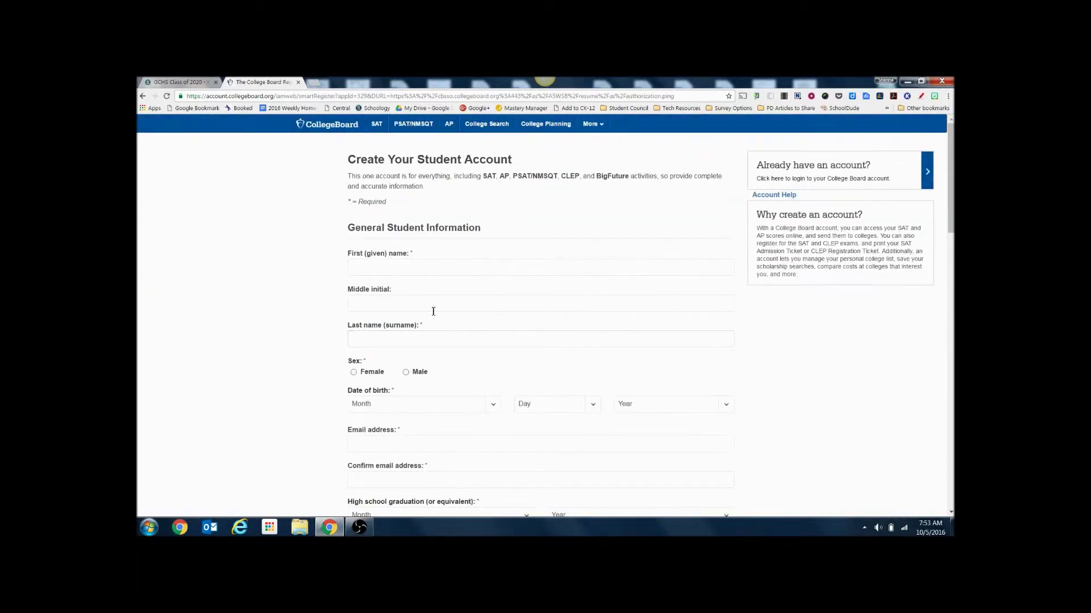
left_click(408, 269)
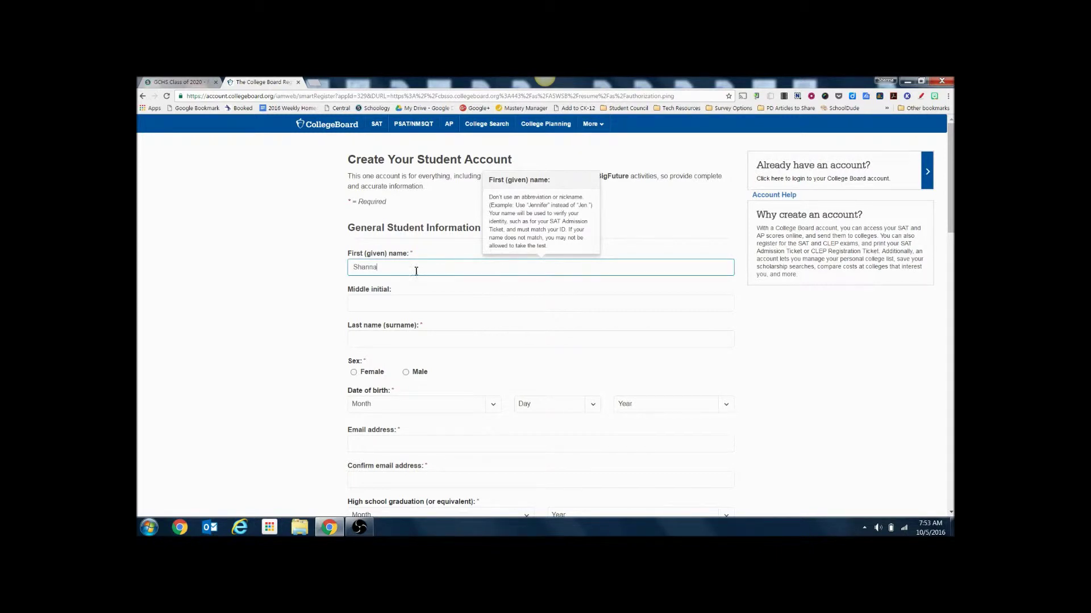
left_click(402, 339)
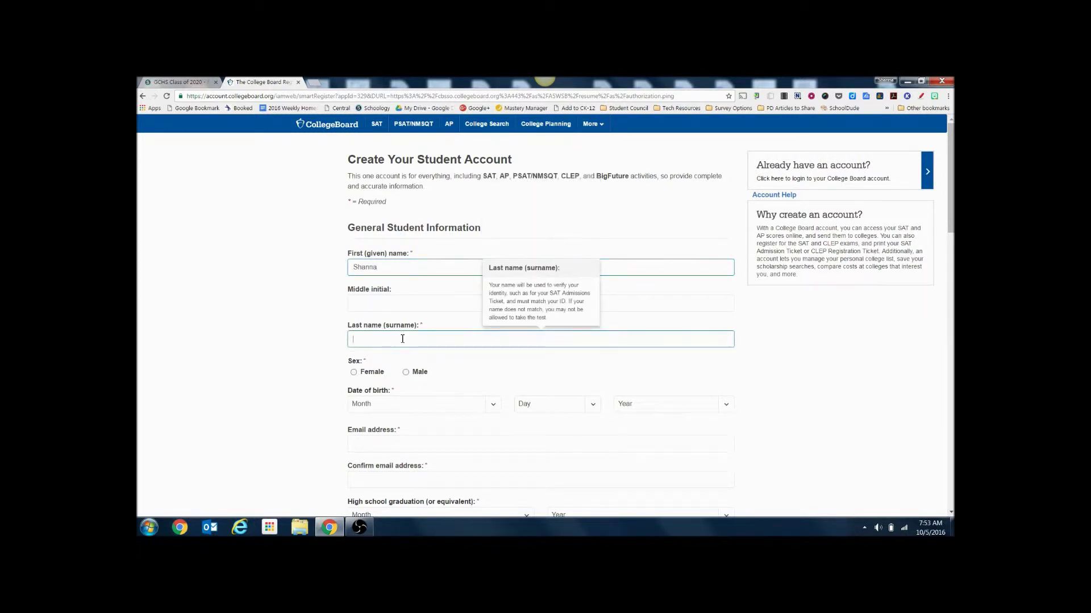
left_click(355, 373)
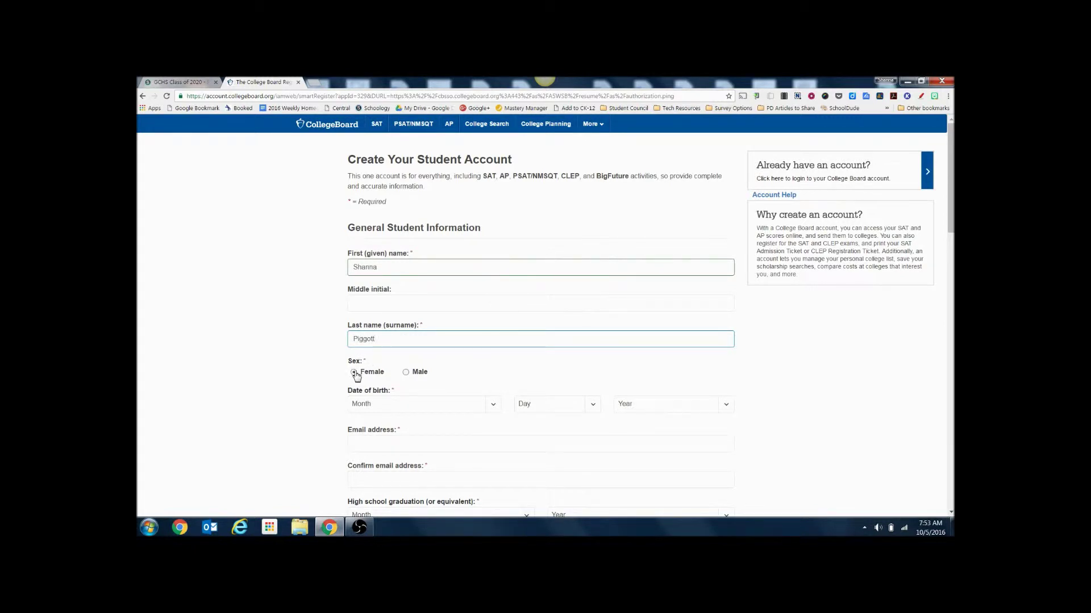
Set the birth date to January 1978 and enter the student's e-mail address.
left_click(493, 407)
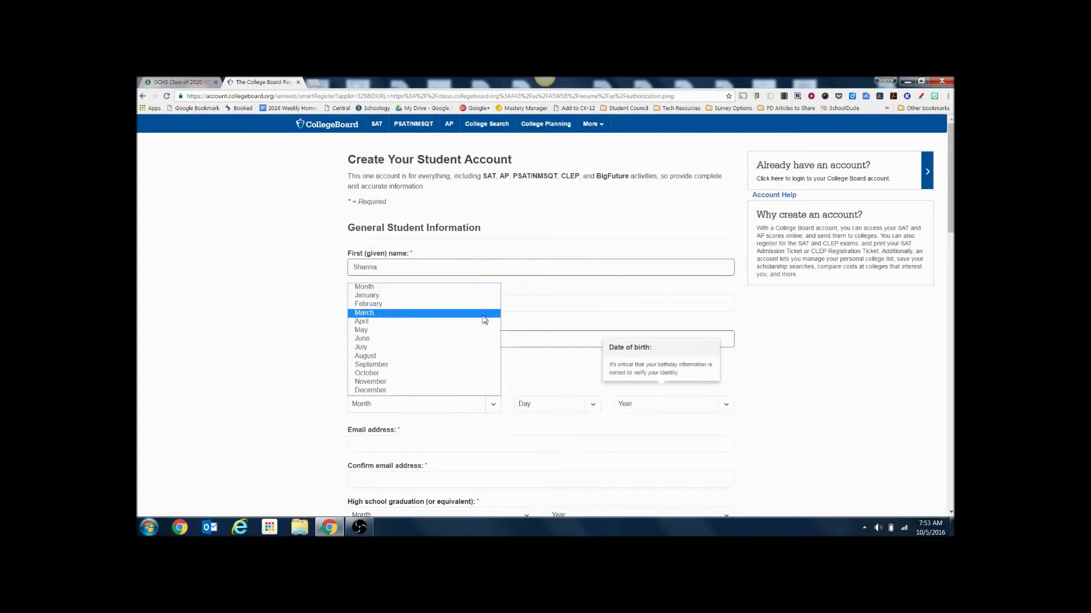
left_click(484, 296)
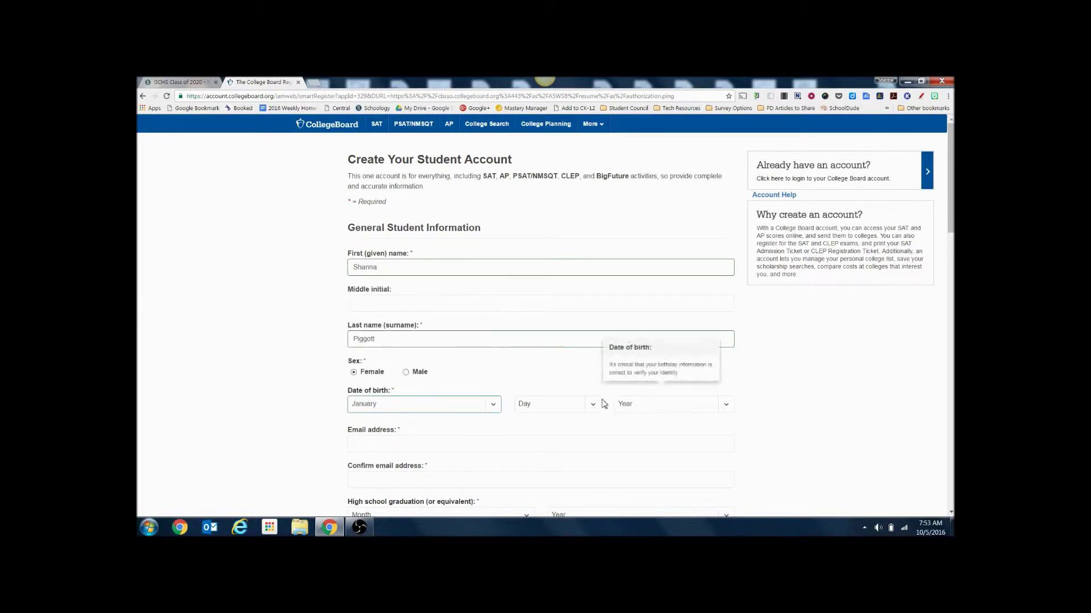
left_click(592, 404)
key("Tab")
type("1978")
left_click(477, 444)
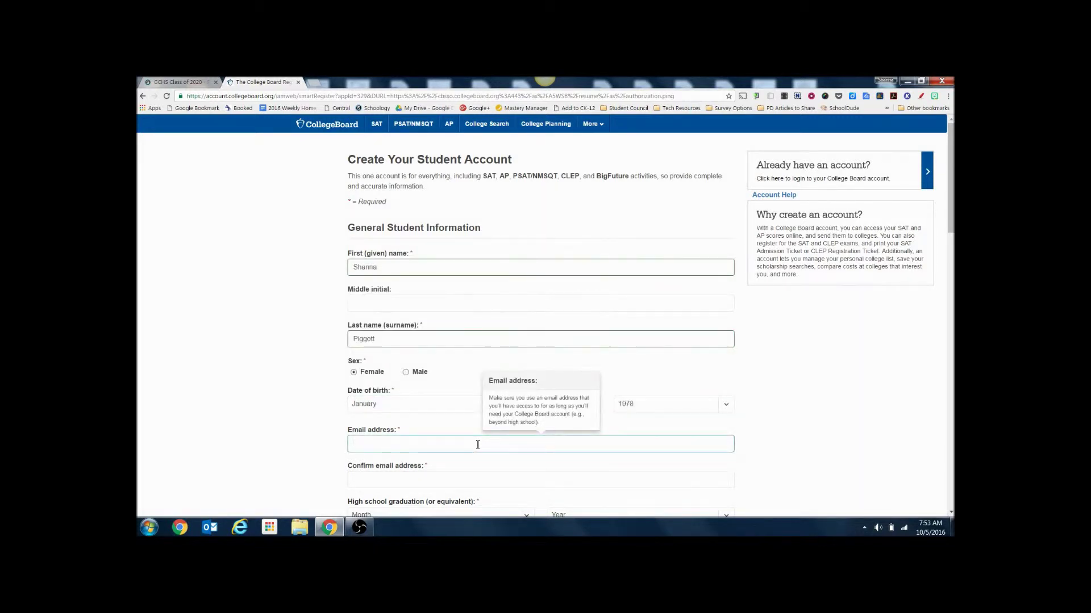
left_click(468, 480)
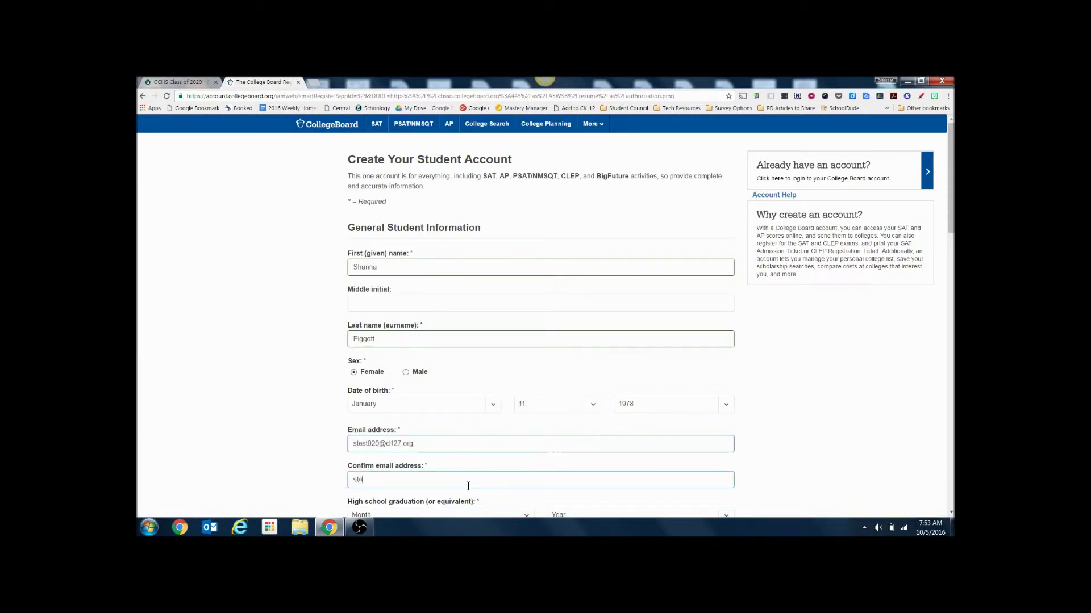
Confirm the e-mail, set graduation to May 2017, and enter the ZIP code.
scroll(468, 486, "down", 3)
scroll(638, 276, "down", 1)
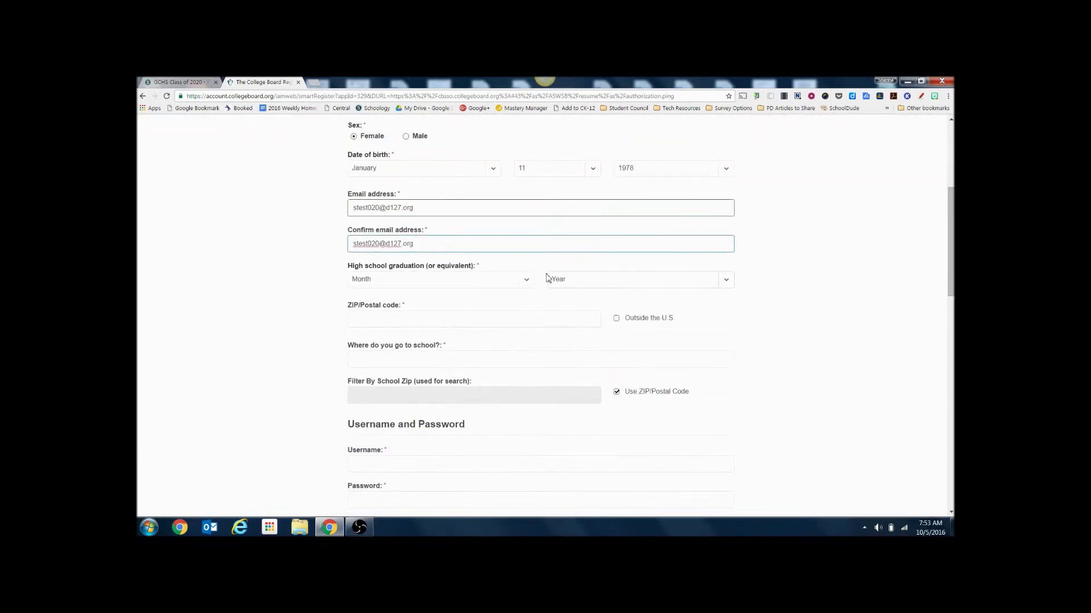
left_click(528, 279)
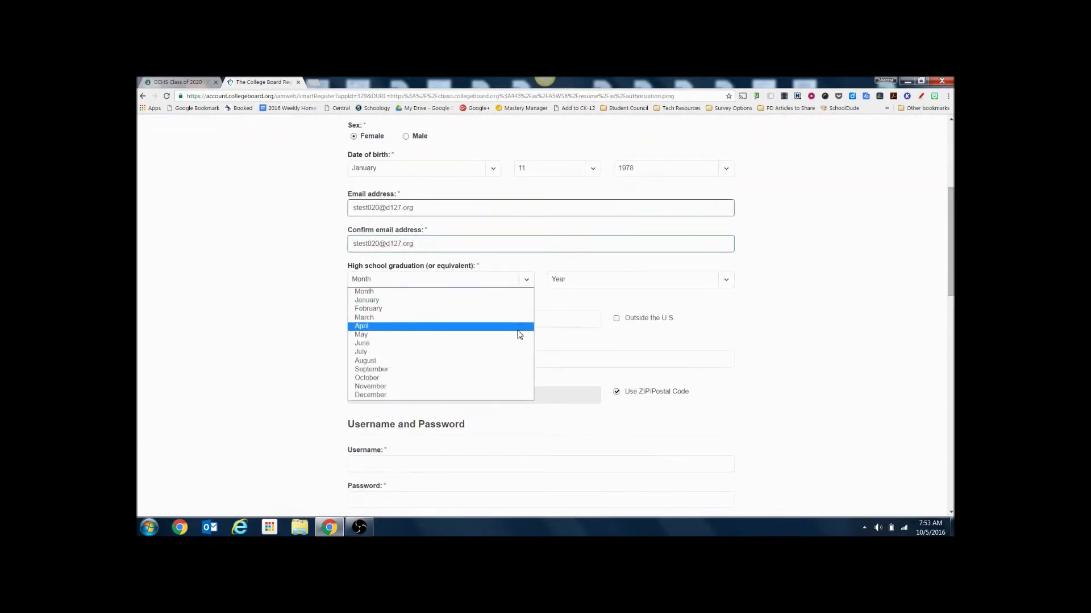
left_click(476, 333)
key("Tab")
type("2017")
left_click(479, 317)
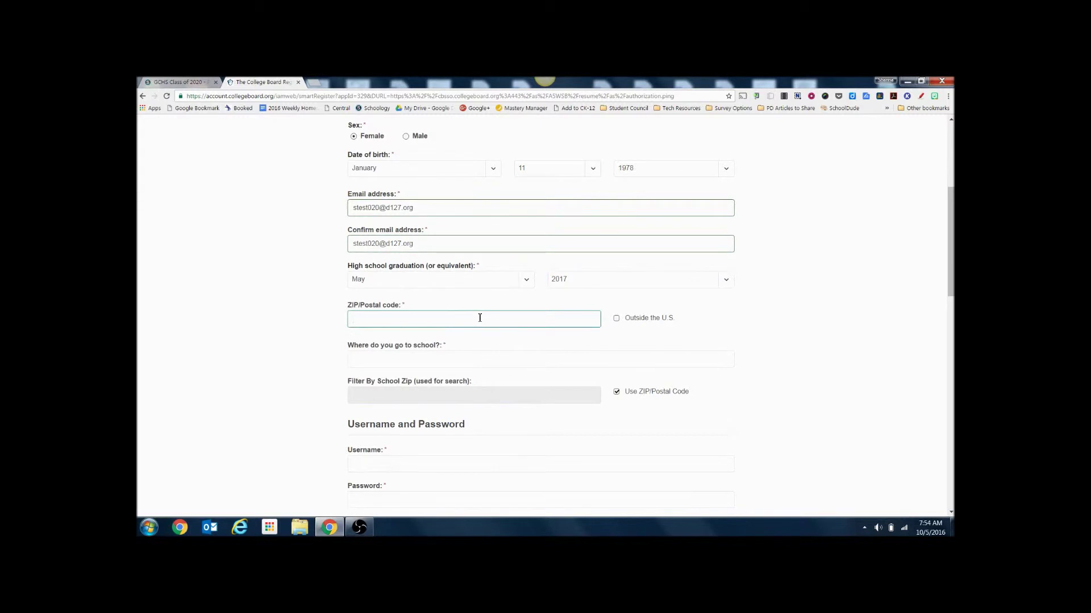
type("60073")
Pick Grayslake Central High School, then enter a username and the account password.
left_click(481, 355)
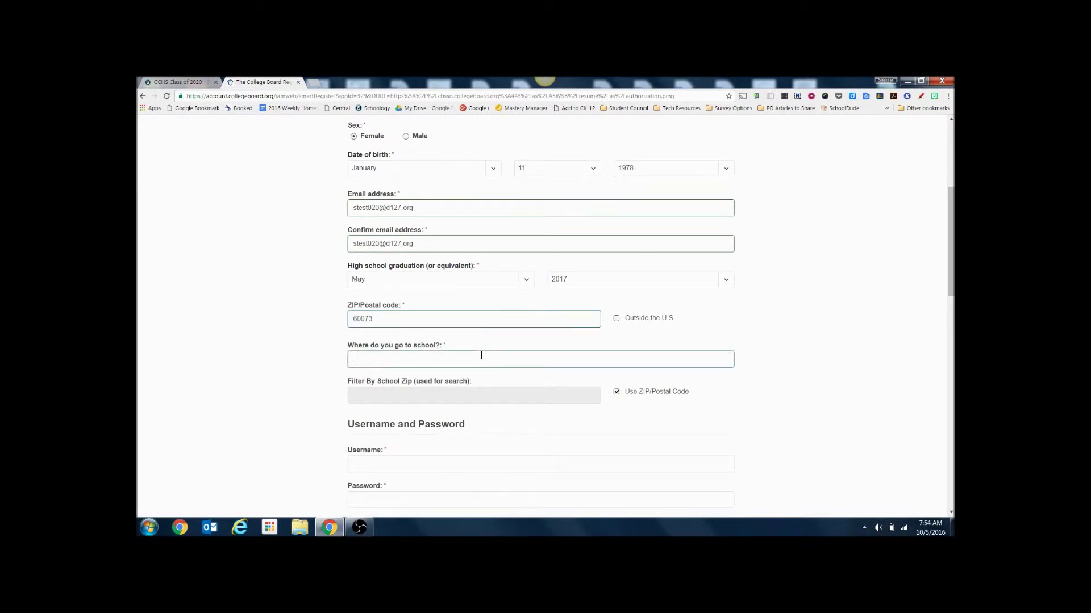
type("Gray")
left_click(447, 248)
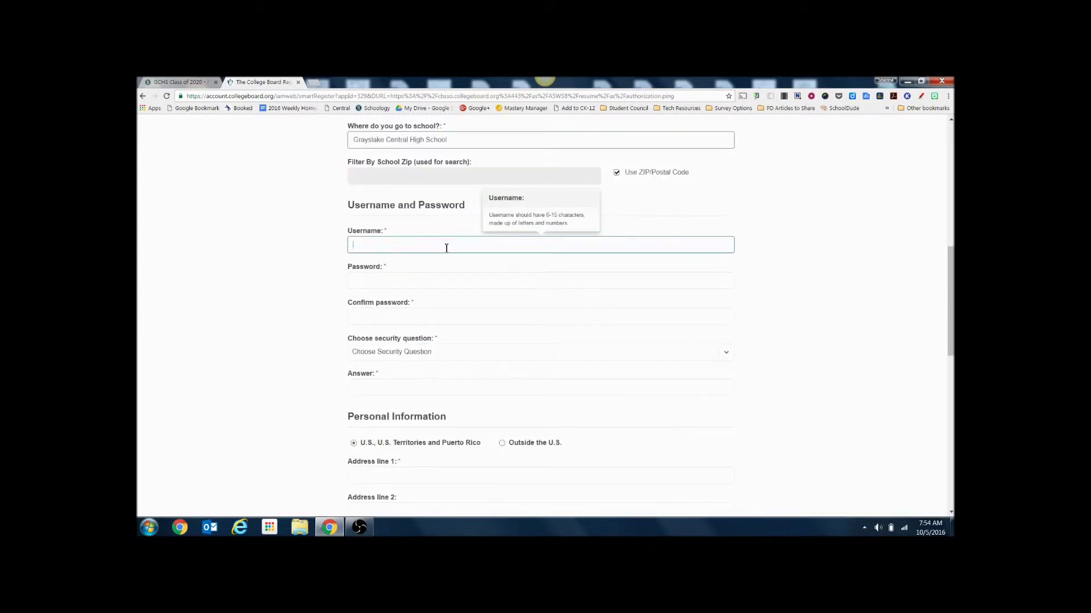
type("sdfgh")
key("BackSpace")
key("BackSpace")
key("BackSpace")
key("BackSpace")
type("test020")
key("Tab")
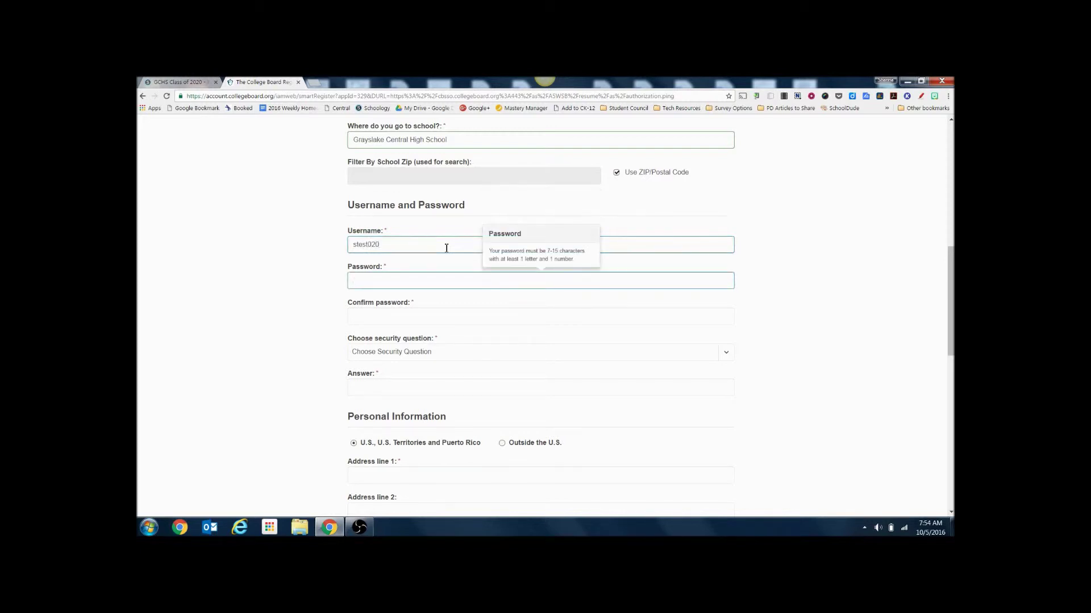
type("********")
key("Tab")
type("********")
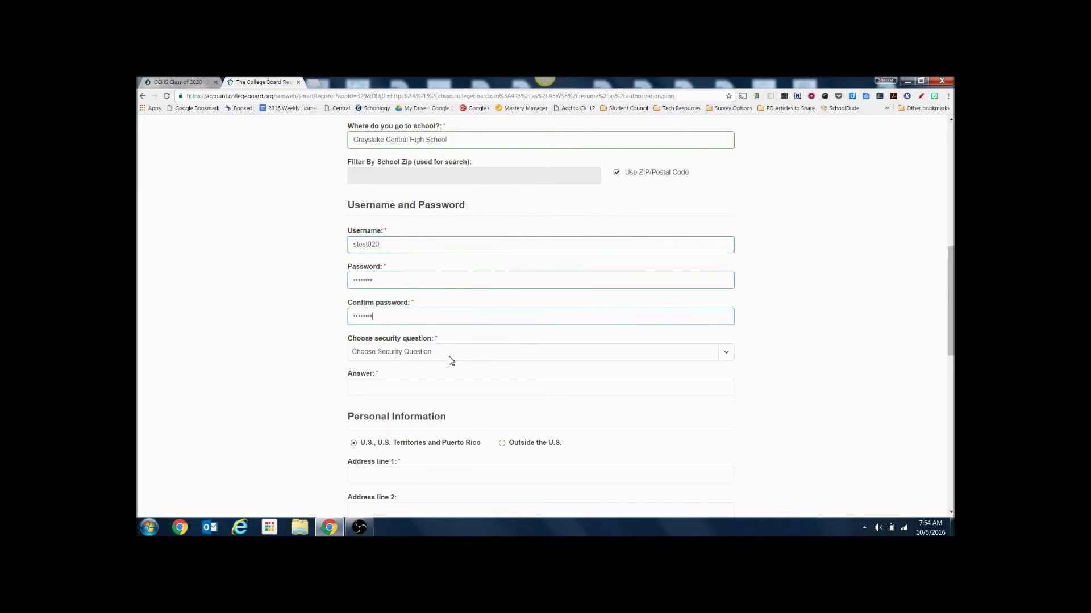
Choose a security question, accept the Terms & Conditions, and submit the registration form.
left_click(451, 360)
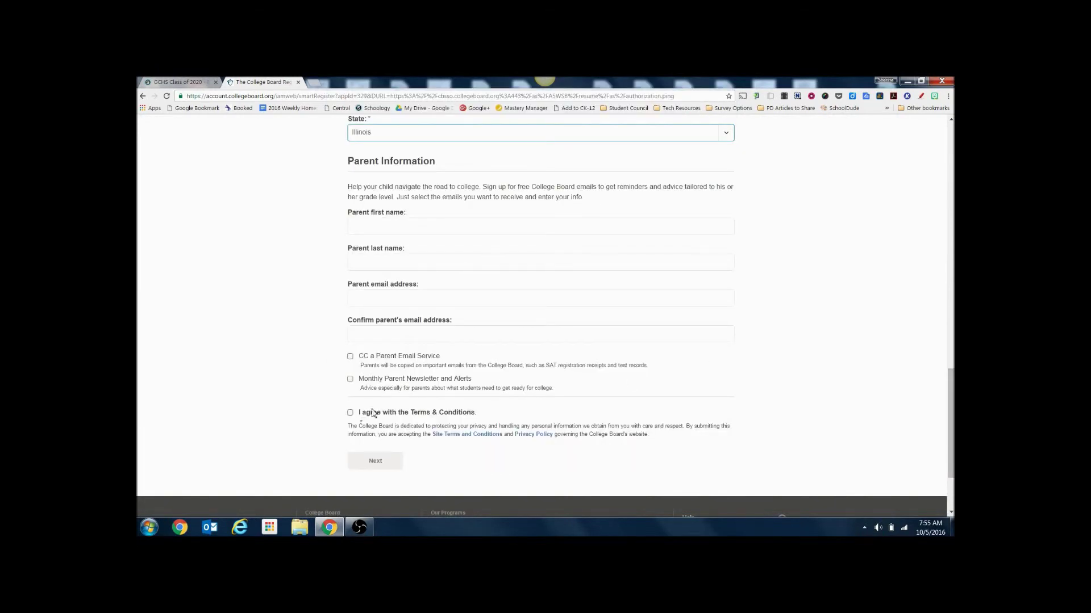
left_click(350, 413)
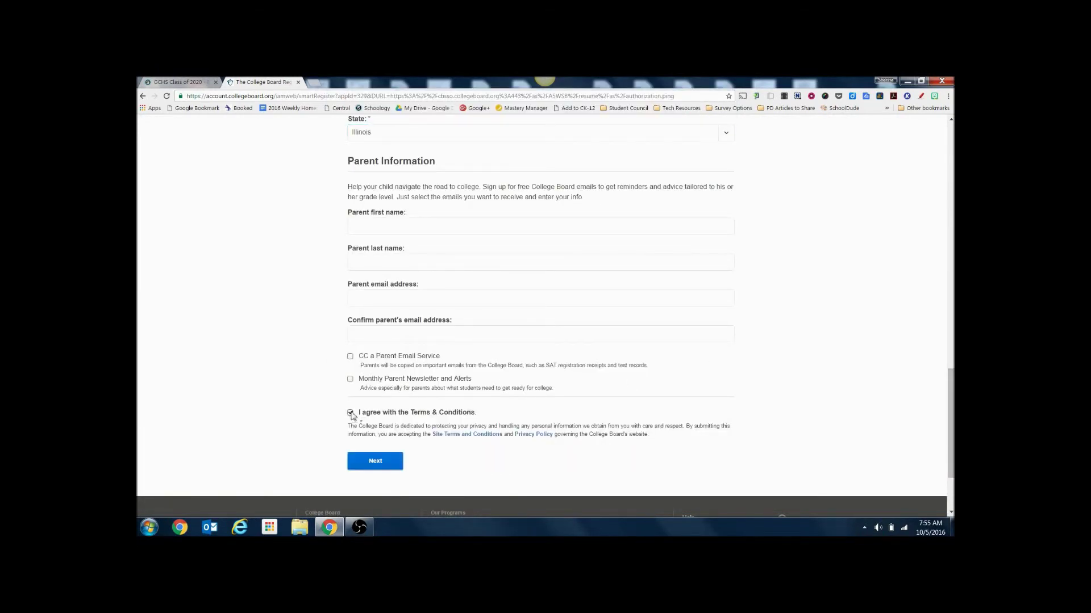
left_click(374, 462)
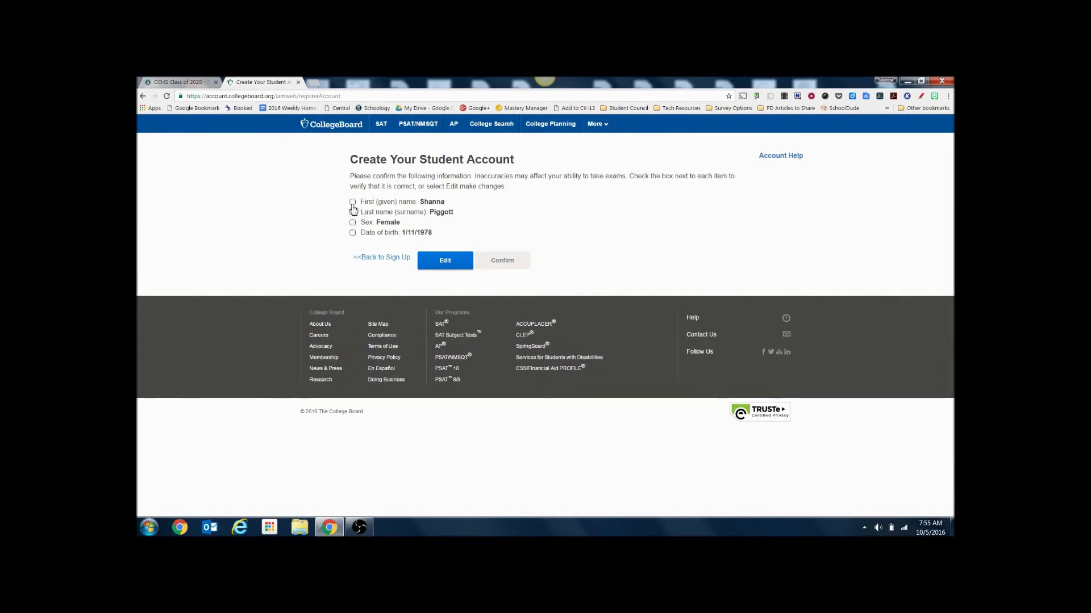
Tick first name, last name, sex and date of birth as correct, then confirm.
left_click(352, 201)
left_click(352, 212)
left_click(352, 222)
left_click(353, 233)
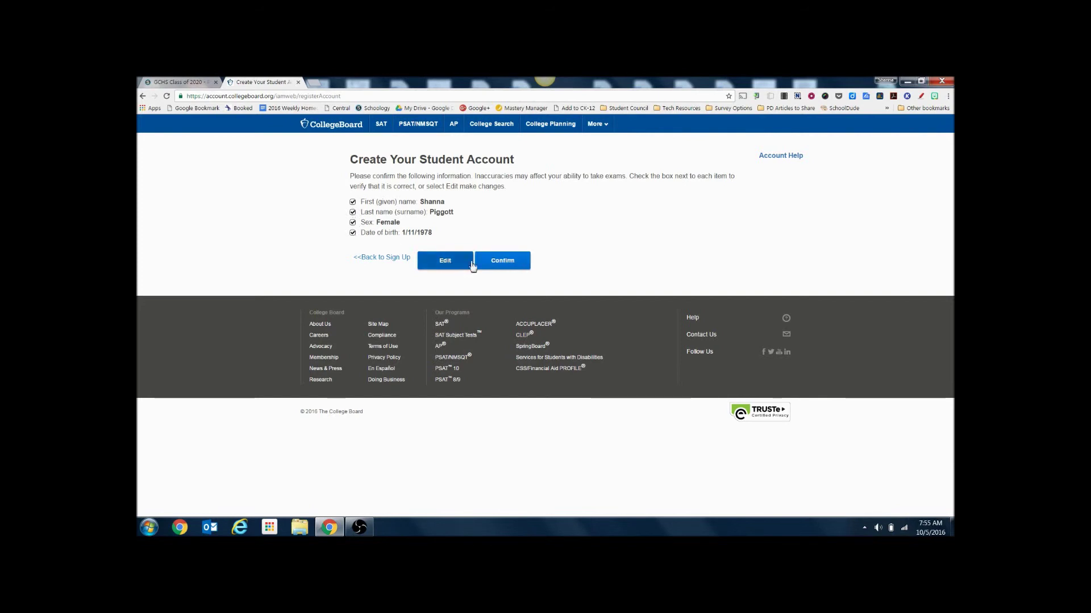
left_click(502, 261)
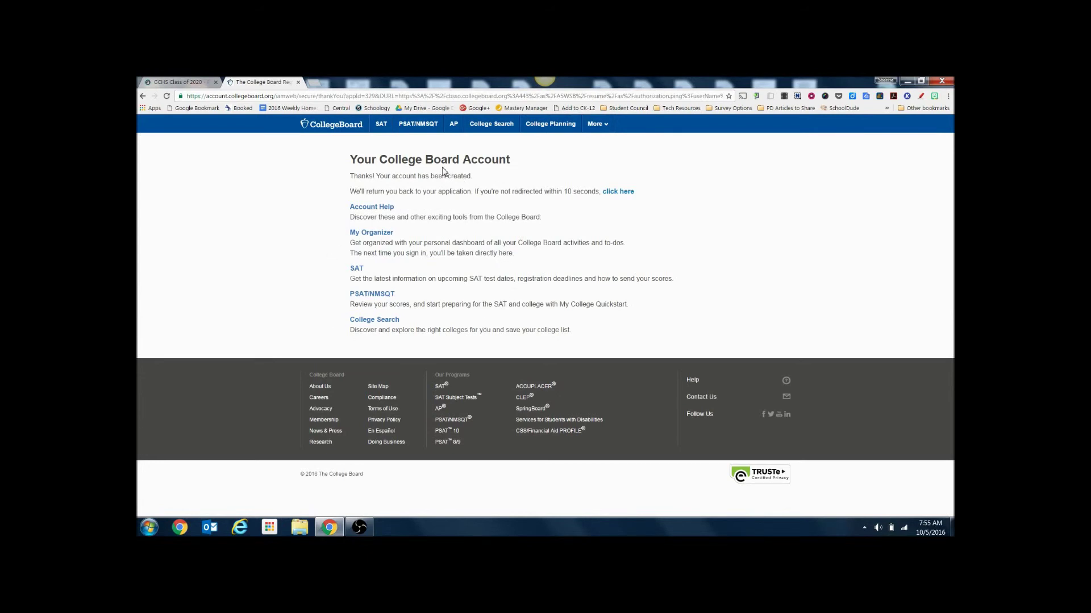
Return to Khan Academy, send College Board results, and allow Khan Academy to share activity.
left_click(616, 192)
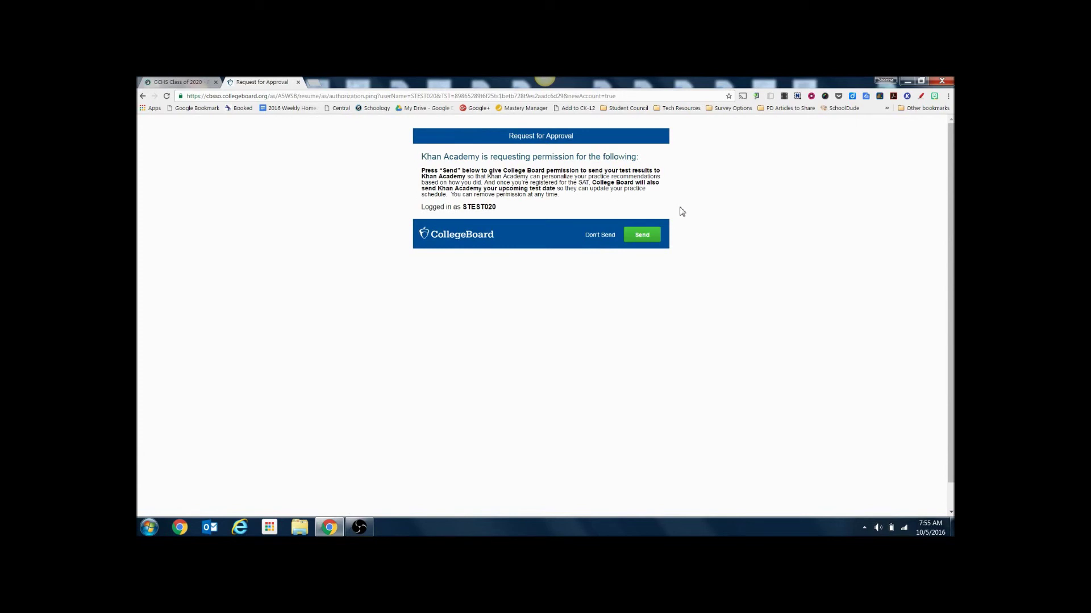
left_click(653, 239)
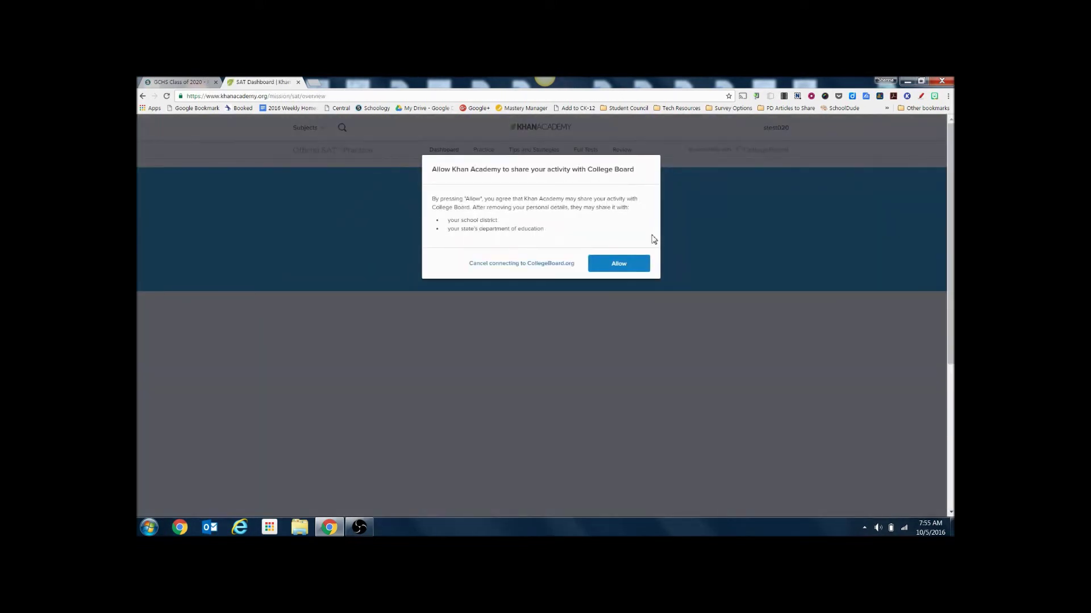
left_click(623, 267)
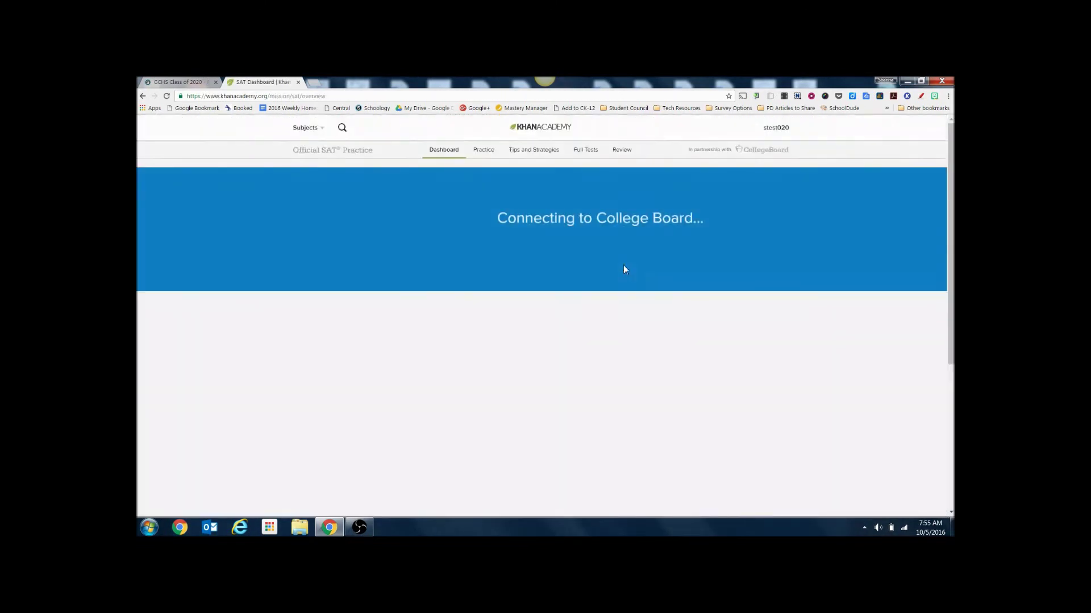